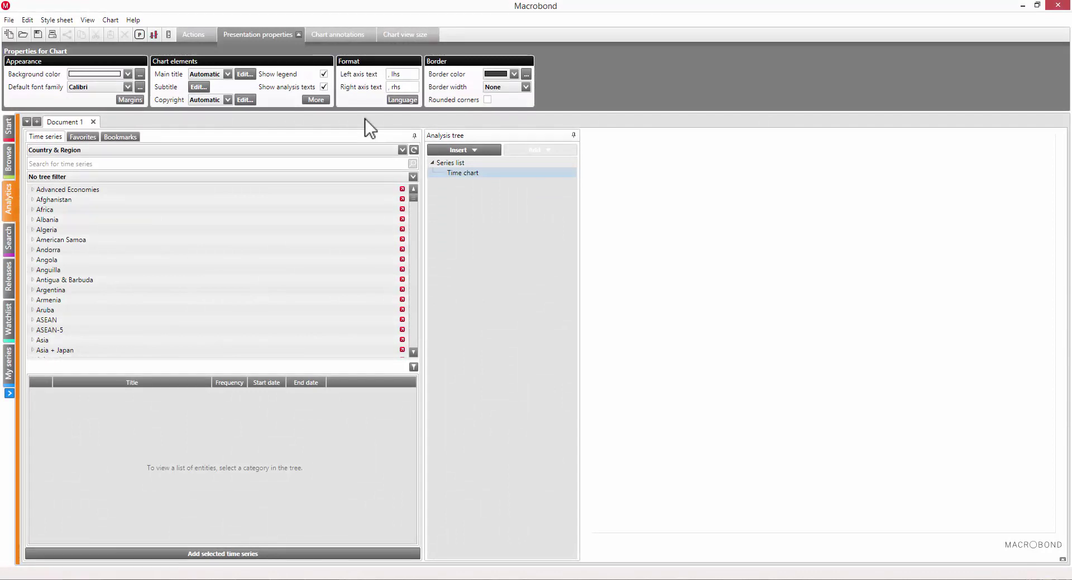
Switch the series browser to the Source & Release view.
left_click(401, 149)
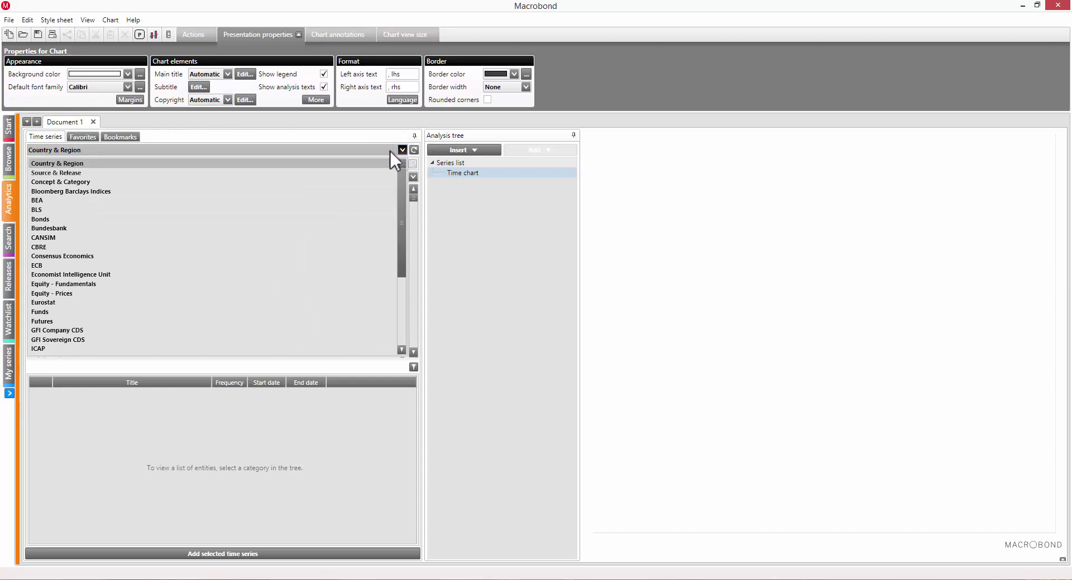
left_click(268, 173)
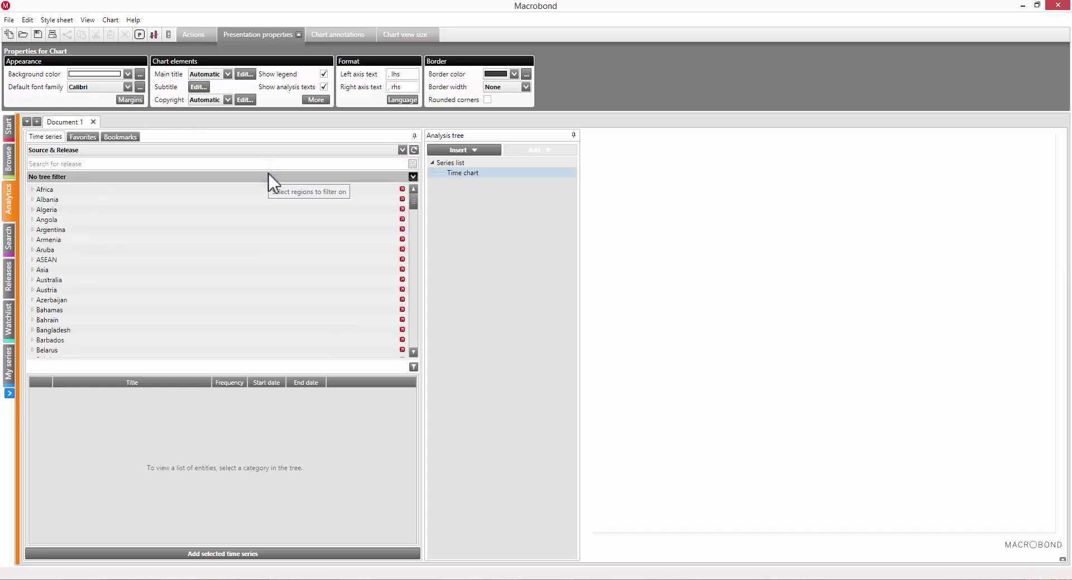
left_click_drag(415, 204, 422, 352)
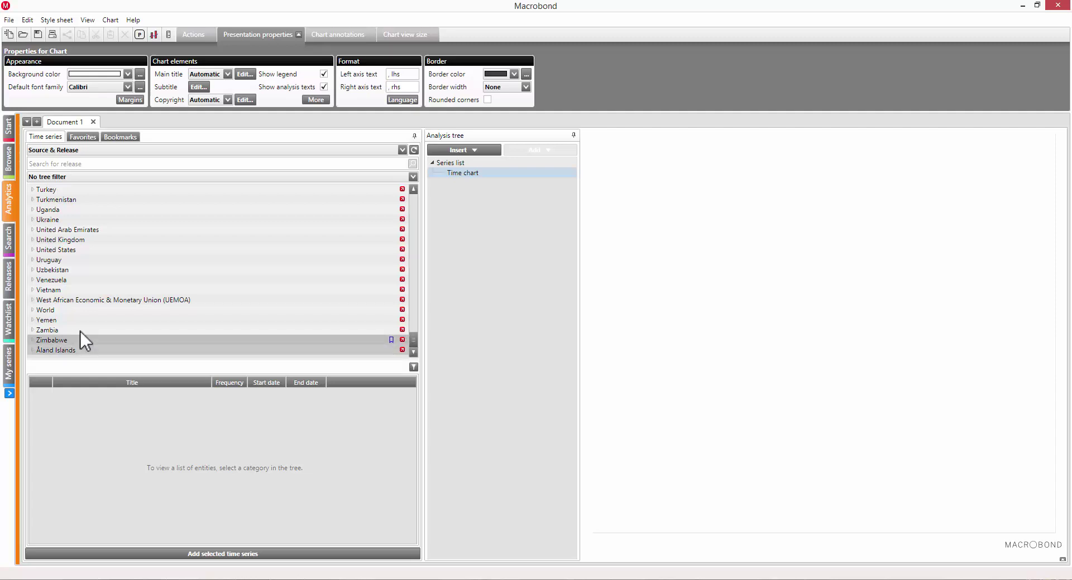
Expand World, then China, and scroll through China's data sources.
left_click(34, 309)
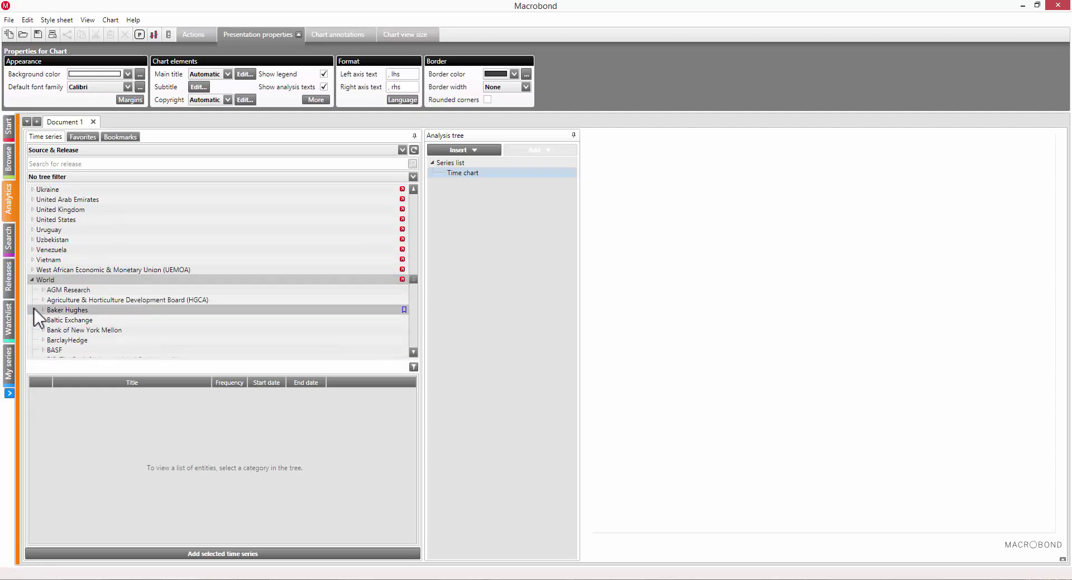
scroll(35, 309, "down", 10)
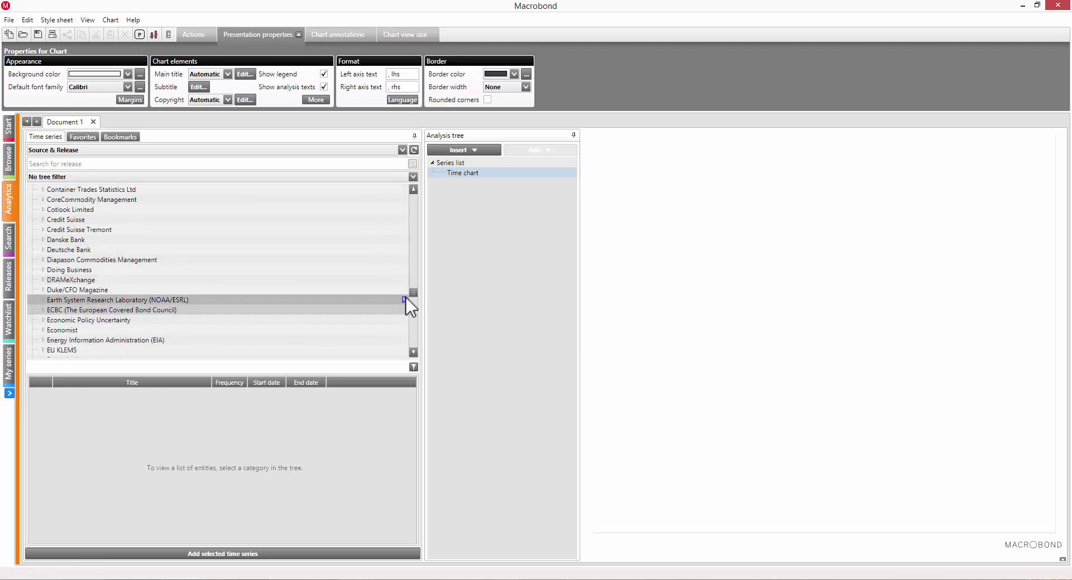
left_click_drag(413, 295, 420, 213)
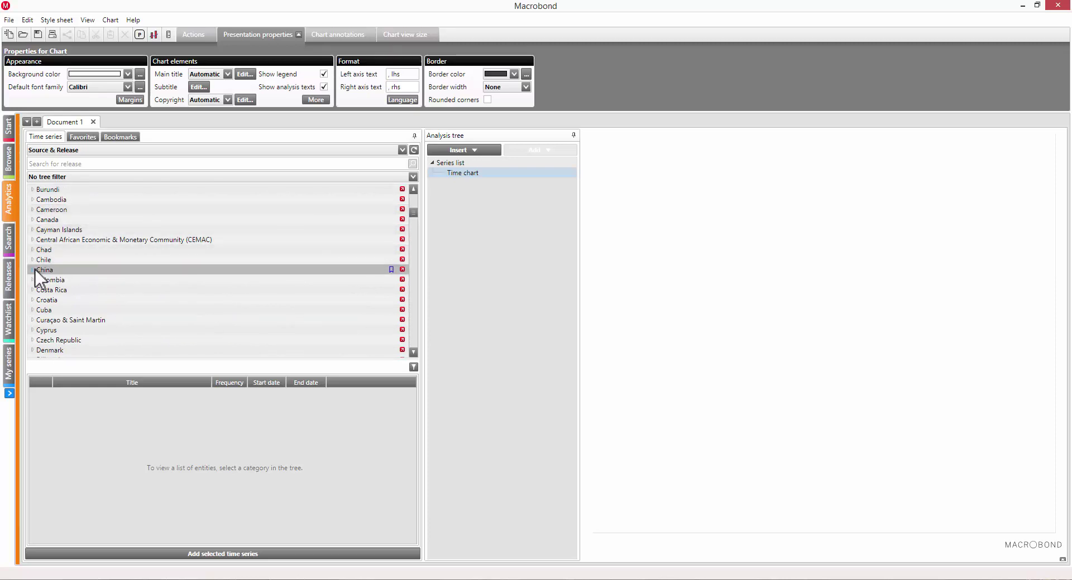
left_click(33, 269)
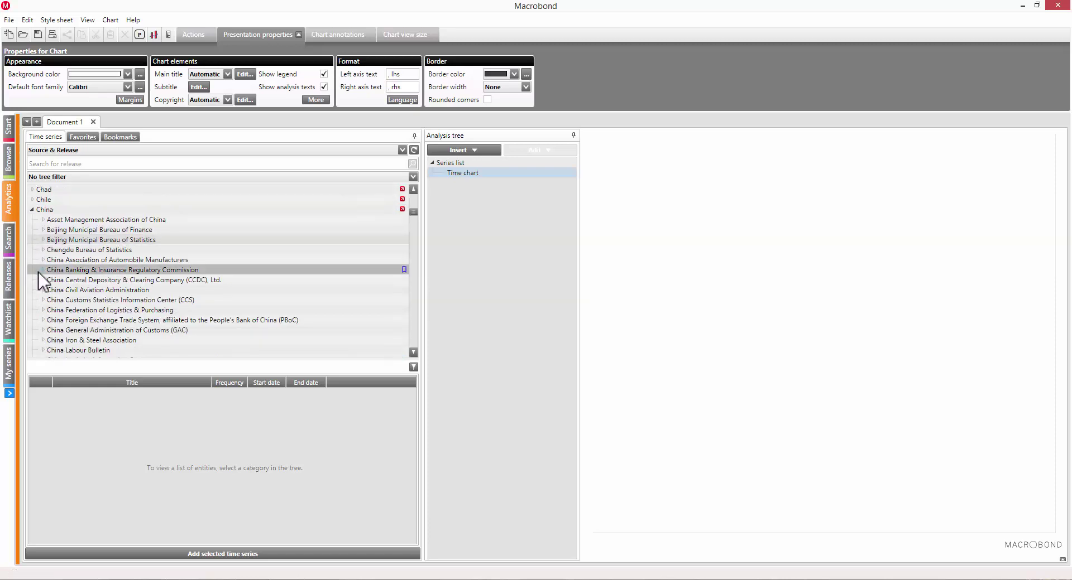
scroll(39, 272, "down", 9)
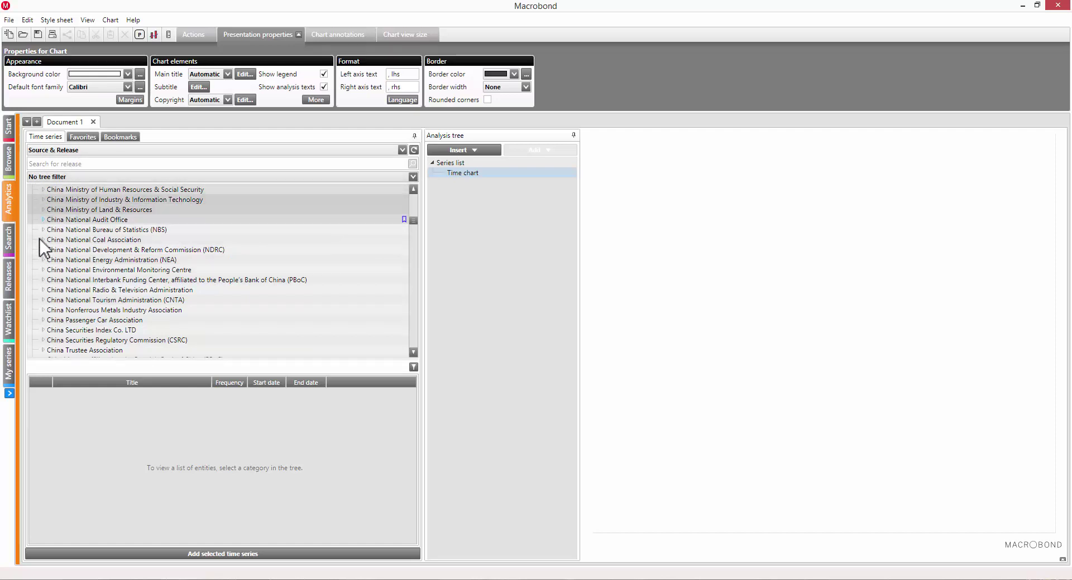
Search 'Tankan', load the TANKAN – Judgment Survey series, widen Title, select first Business Conditions series.
left_click(199, 164)
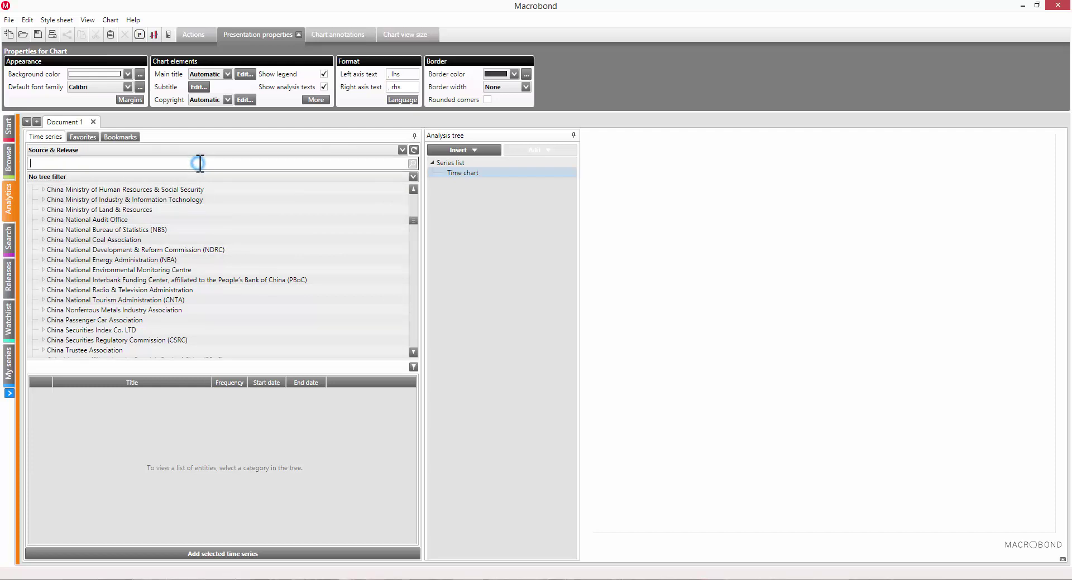
type("Tankan")
key("Return")
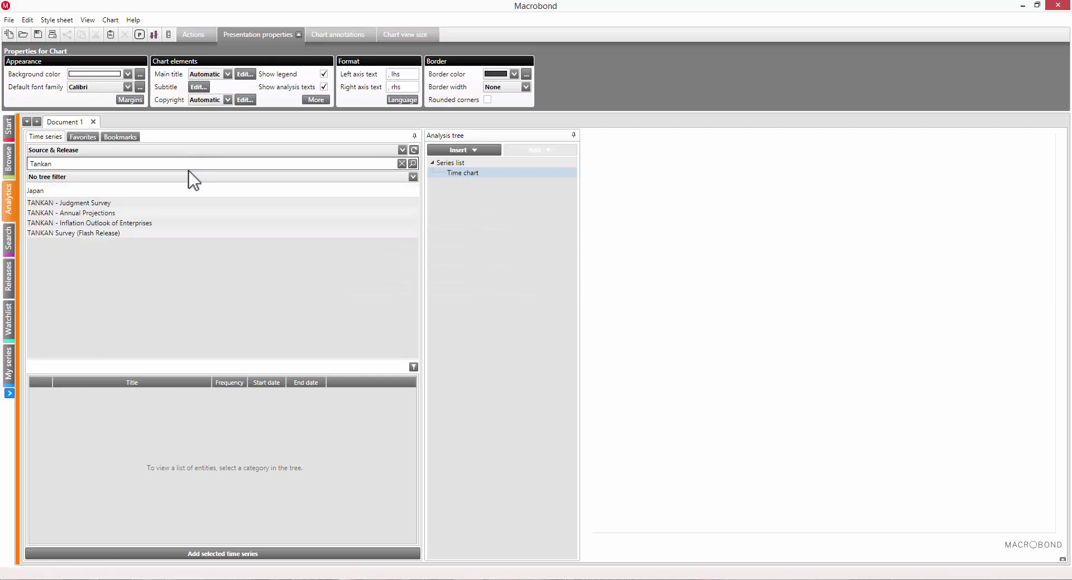
left_click(112, 203)
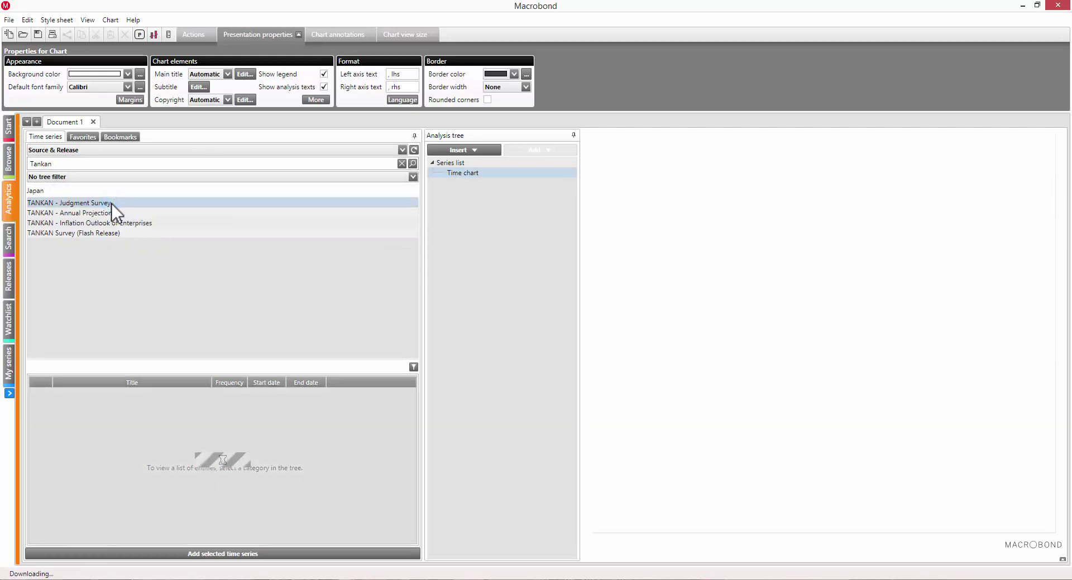
left_click_drag(211, 382, 293, 382)
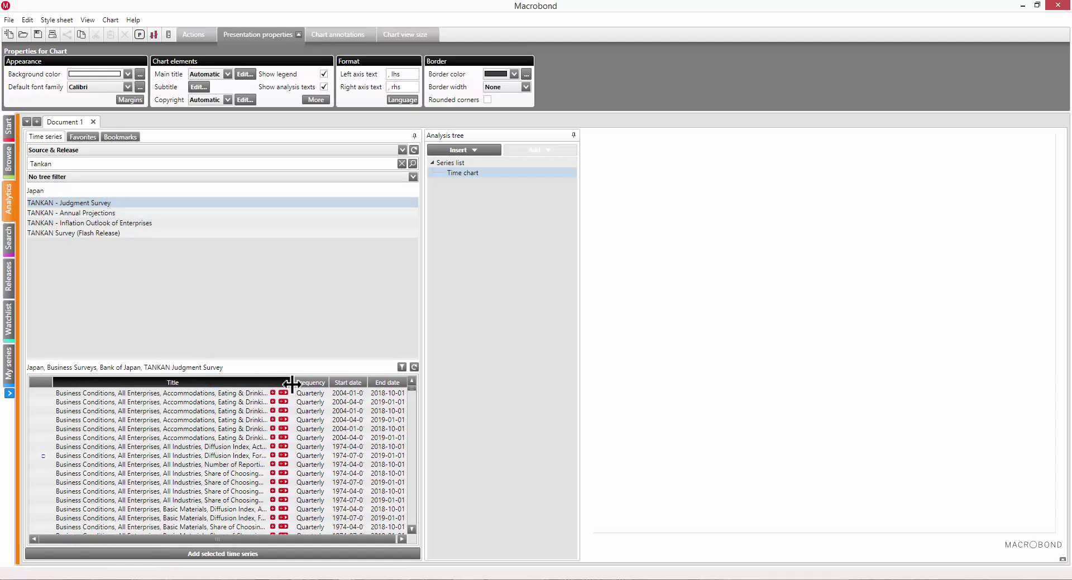
left_click(234, 393)
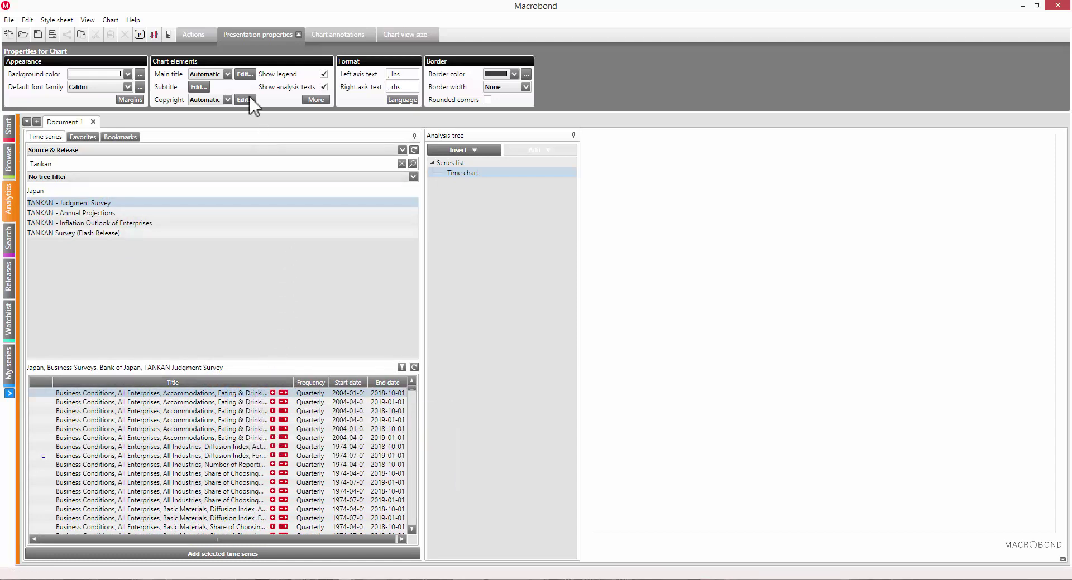
Locate the selected Tankan series in the Source & Release tree.
left_click(209, 29)
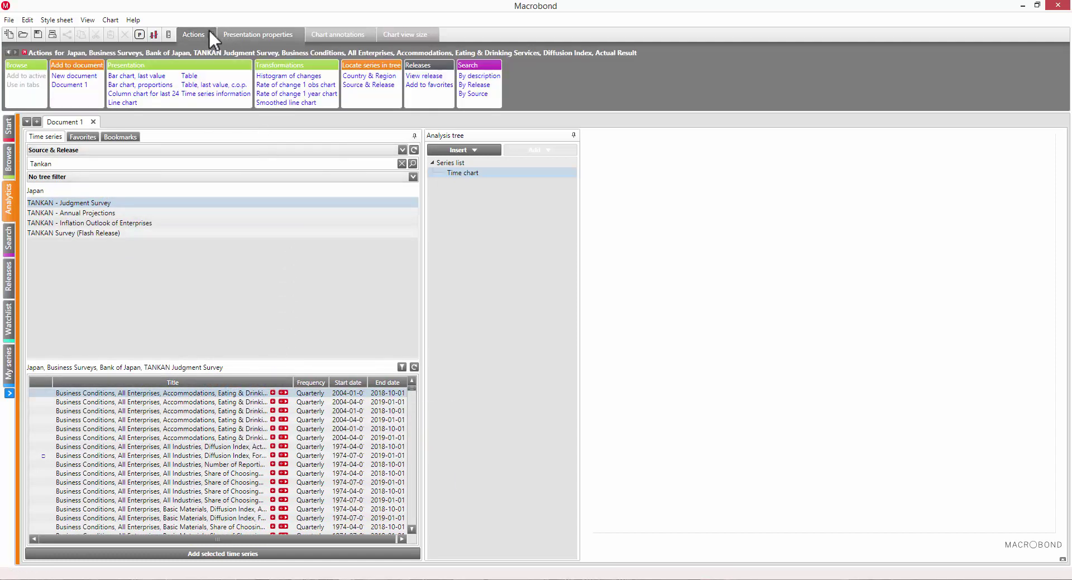
left_click(353, 84)
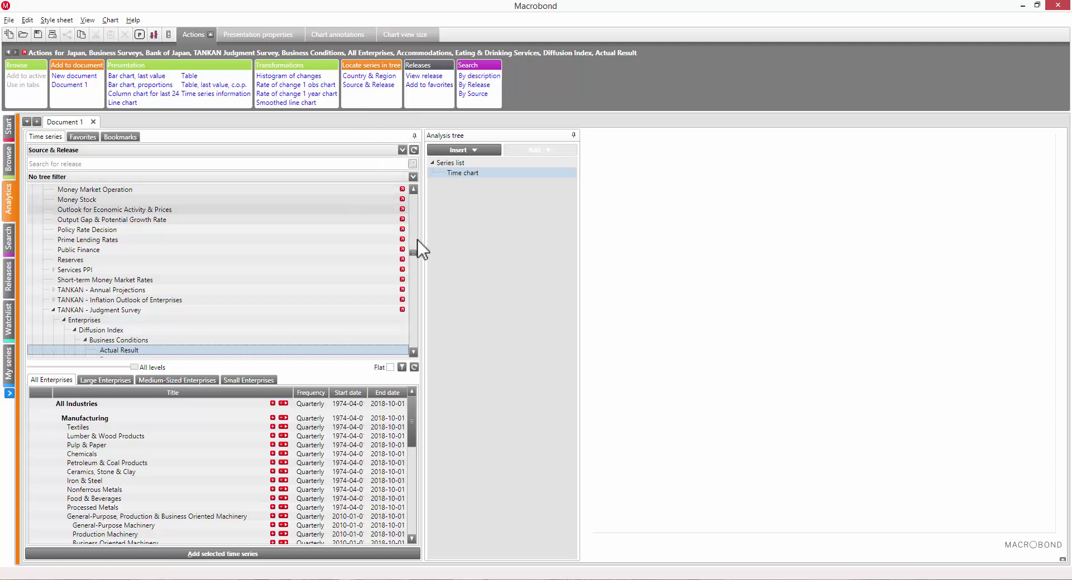
left_click_drag(417, 253, 421, 211)
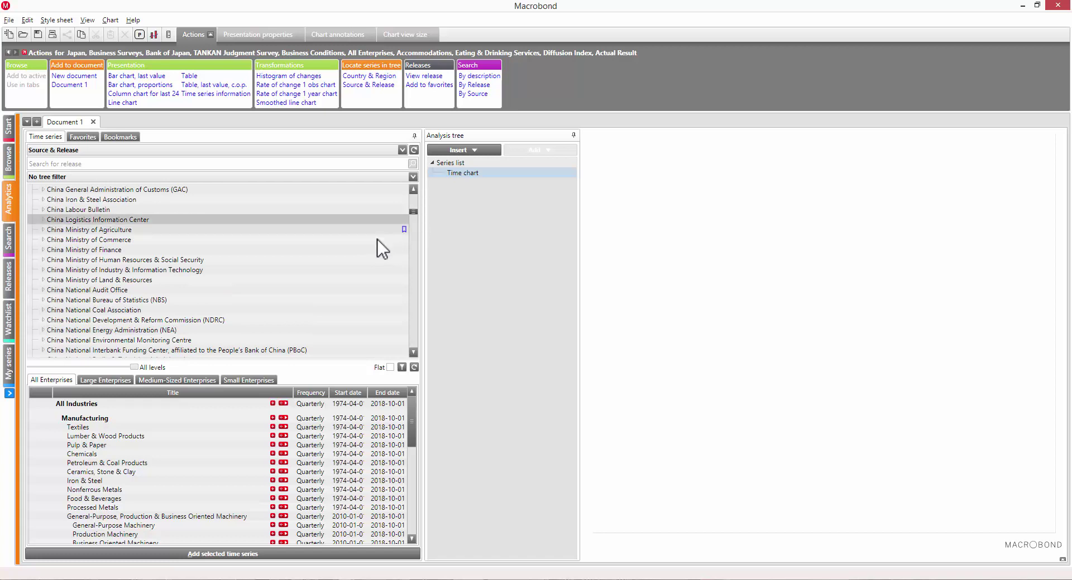
Expand China NBS and the FAI Real Estate & Construction release to list T6.2 By Sector.
left_click(44, 300)
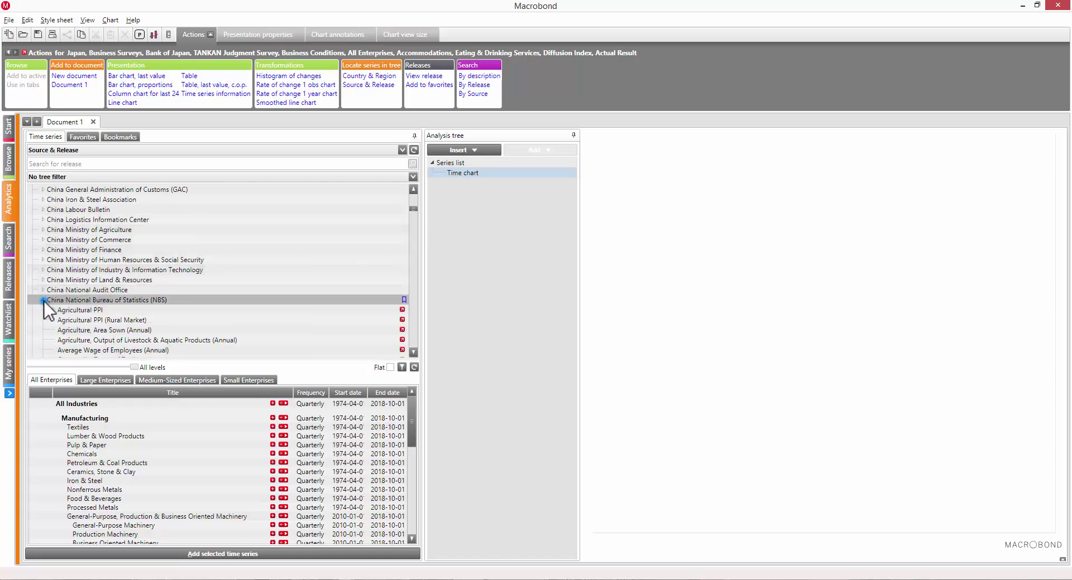
scroll(45, 301, "down", 4)
scroll(46, 301, "down", 12)
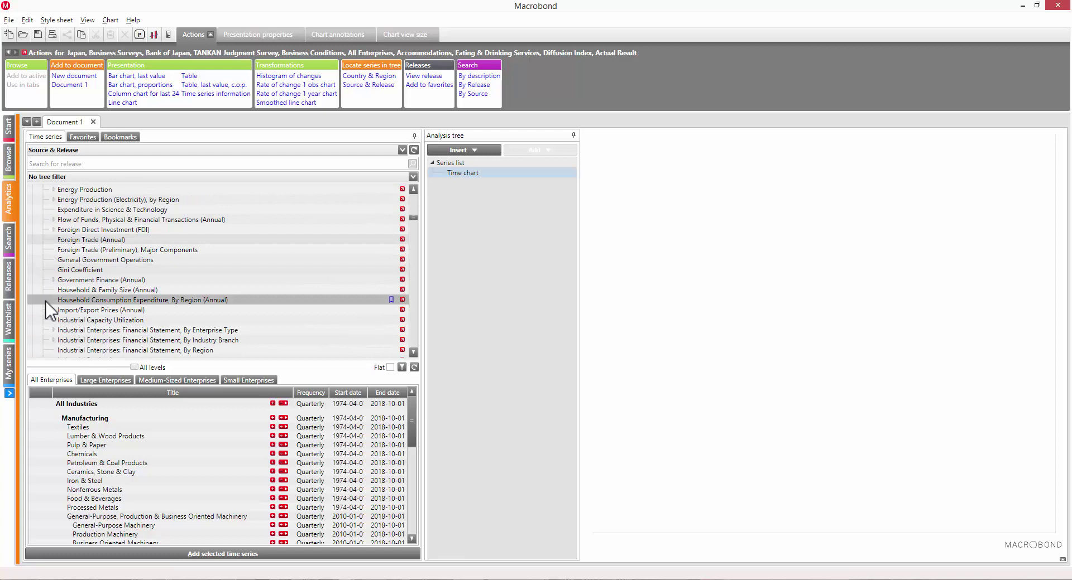
scroll(45, 301, "down", 2)
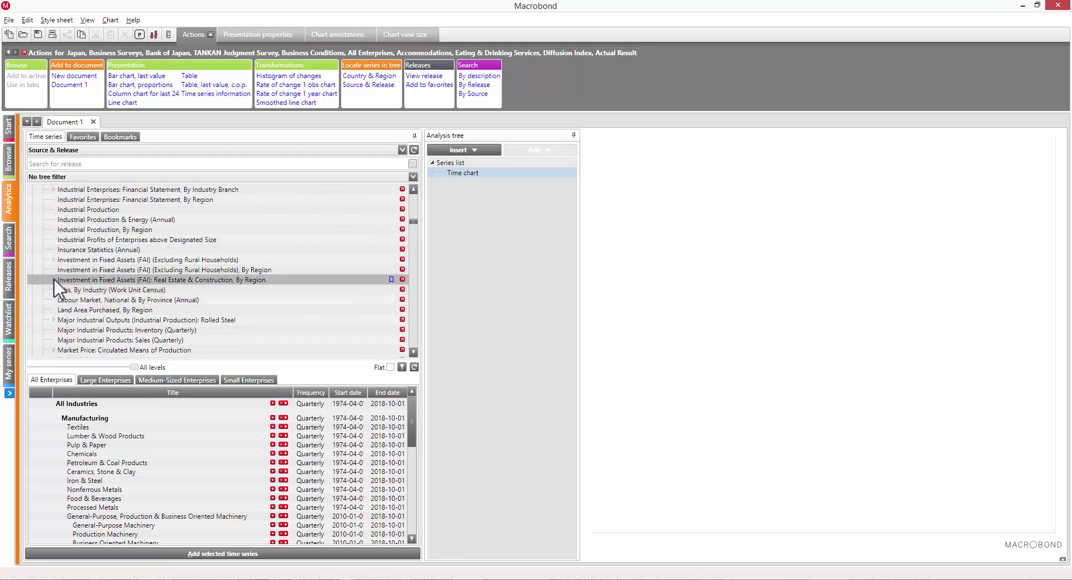
left_click(53, 279)
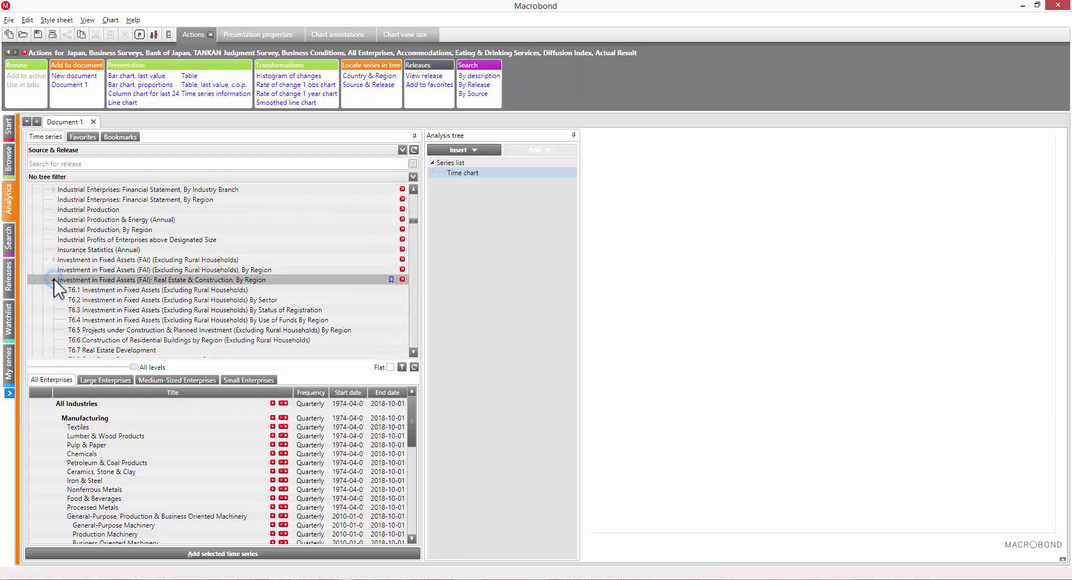
left_click(94, 300)
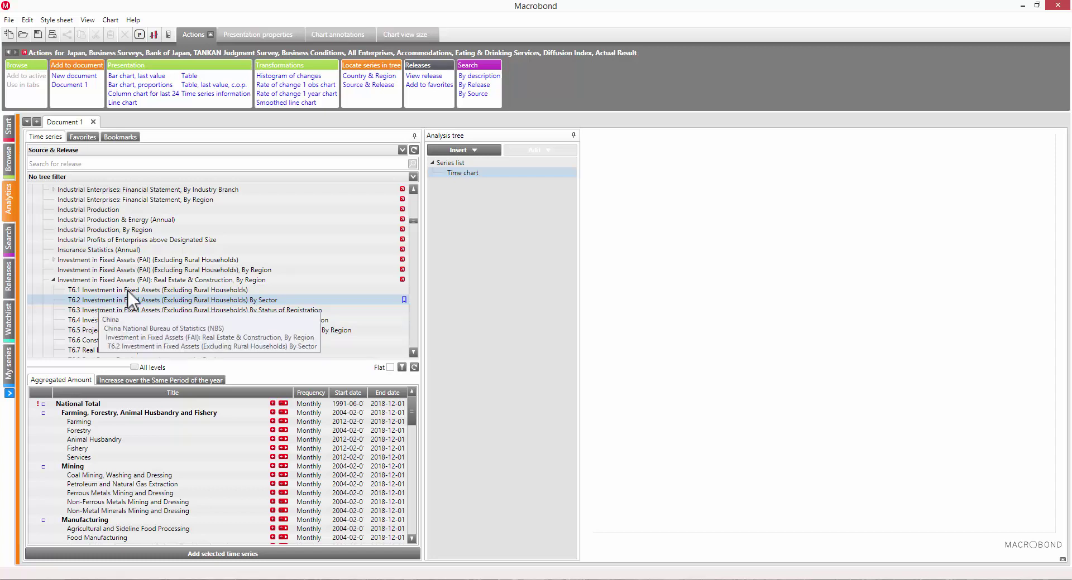
Load Macrobond's 'Major countries & regions' filter list onto the release tree.
left_click(322, 176)
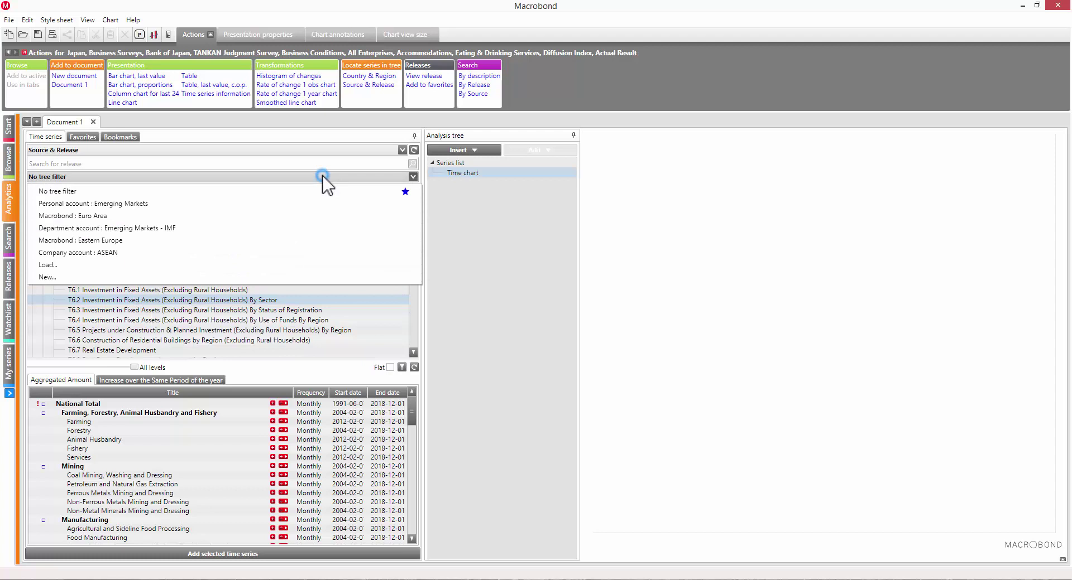
left_click(220, 266)
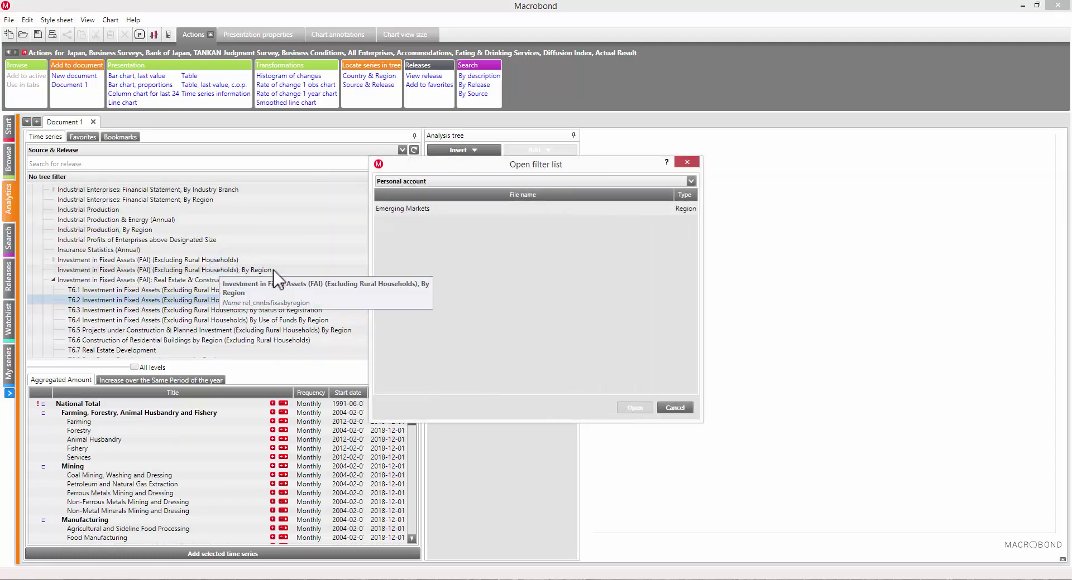
left_click(690, 181)
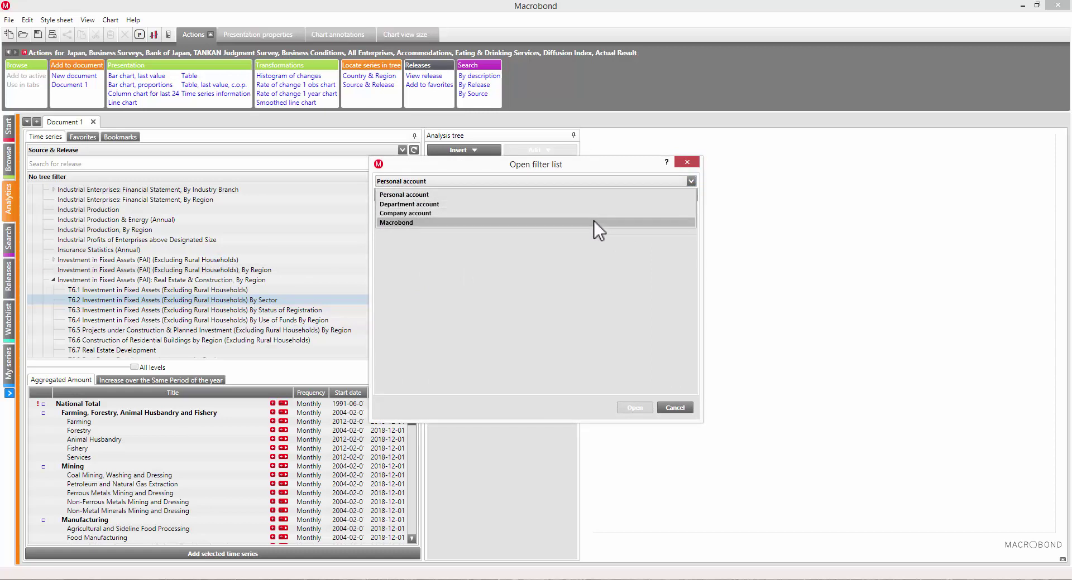
left_click(594, 222)
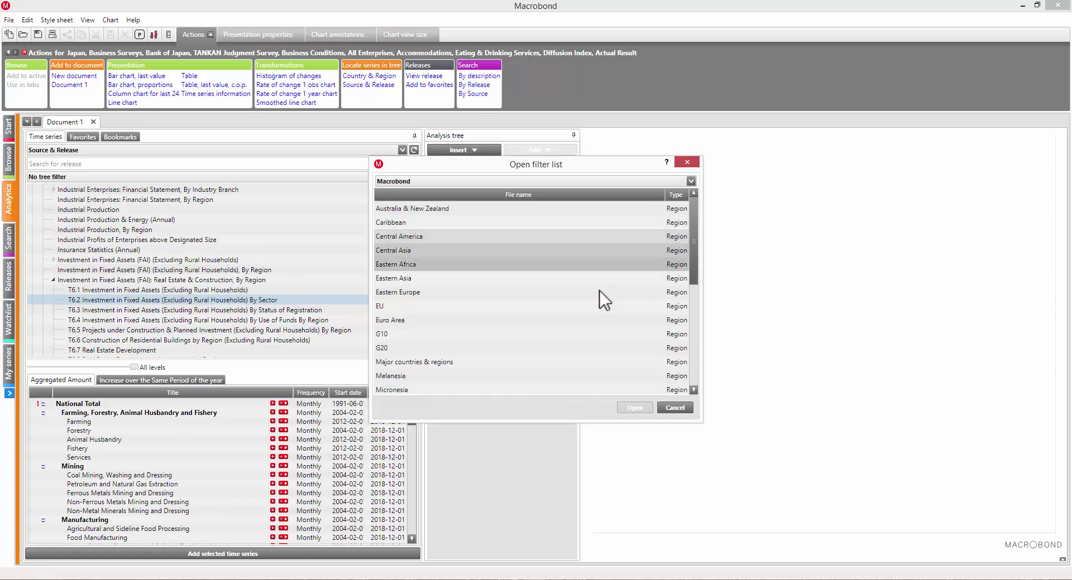
left_click(597, 362)
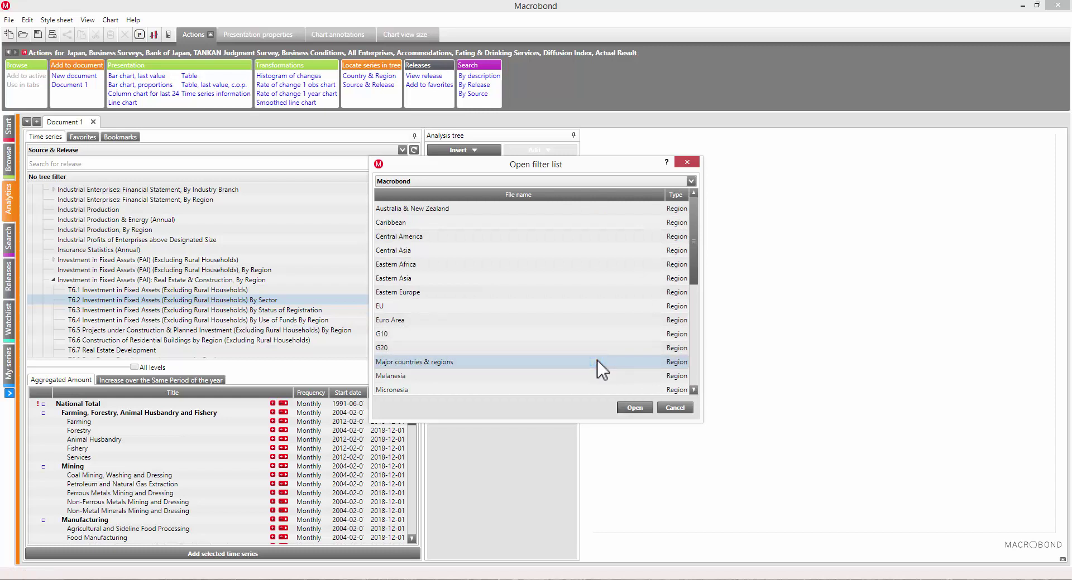
left_click(628, 408)
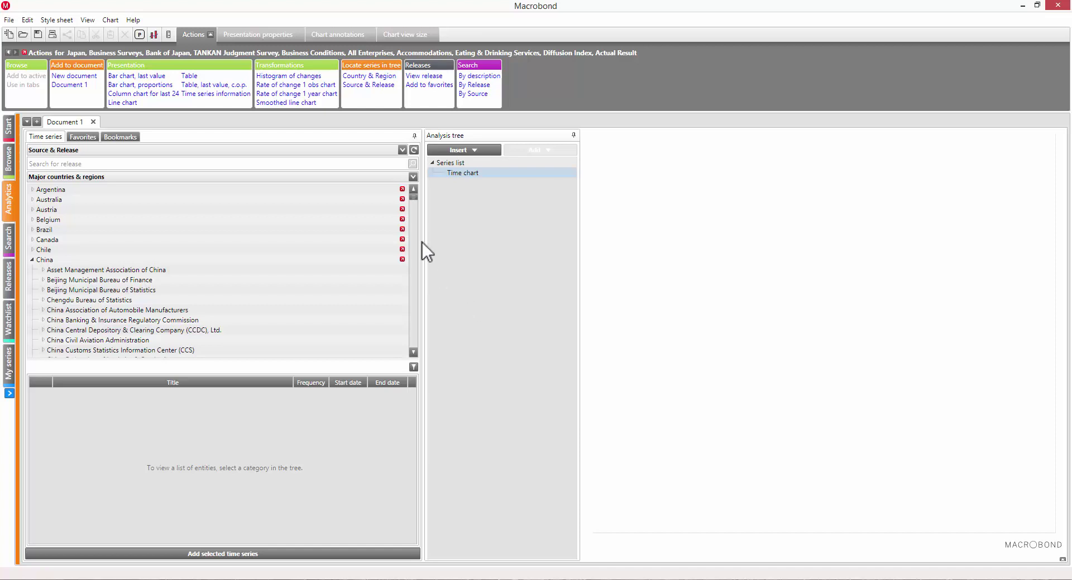
Scroll back to T6.2 and show its Increase over the Same Period of the year series.
left_click_drag(416, 202, 416, 225)
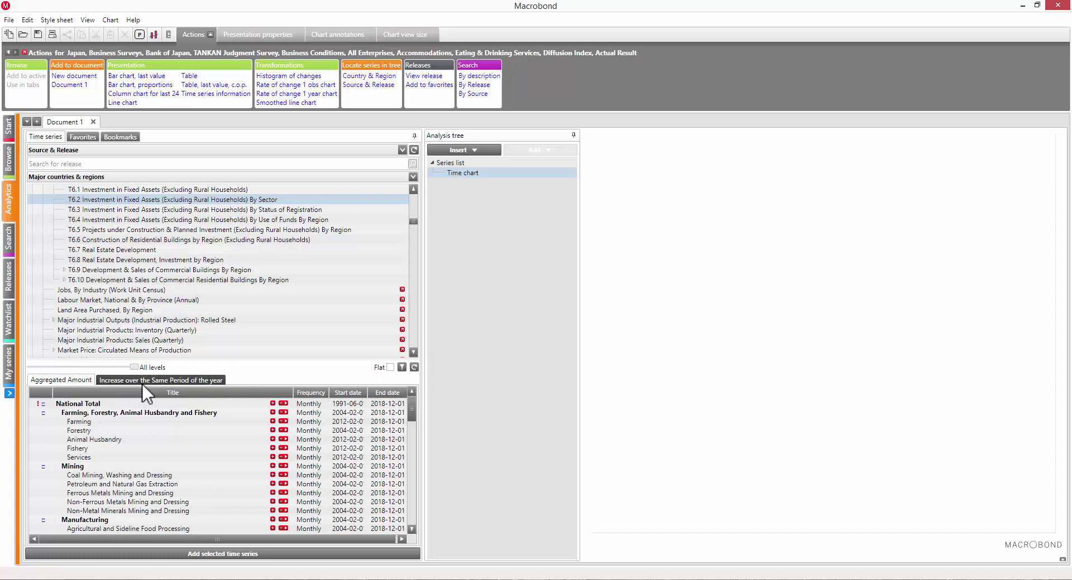
left_click(159, 382)
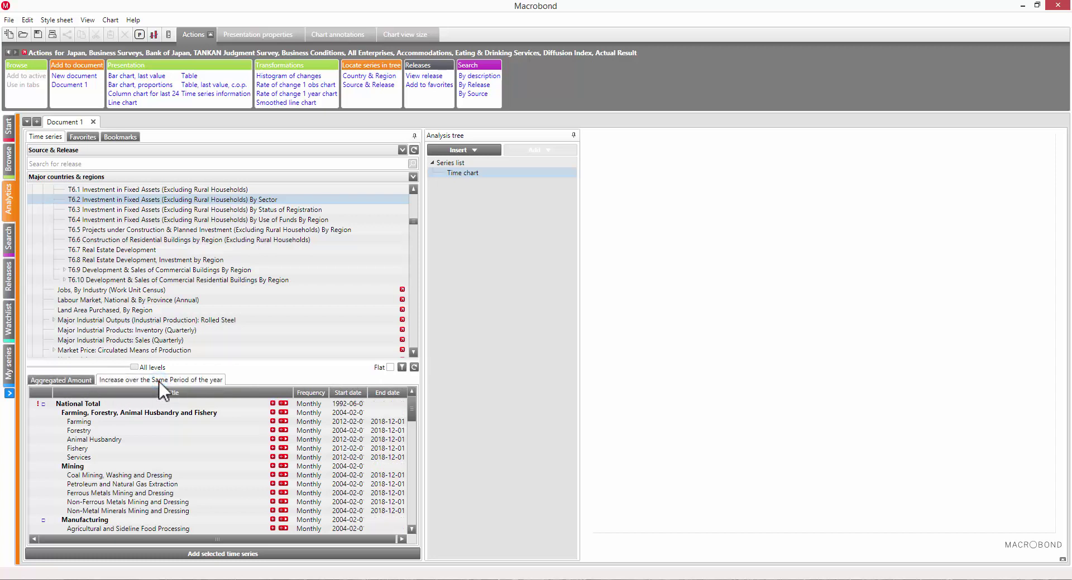
left_click(402, 367)
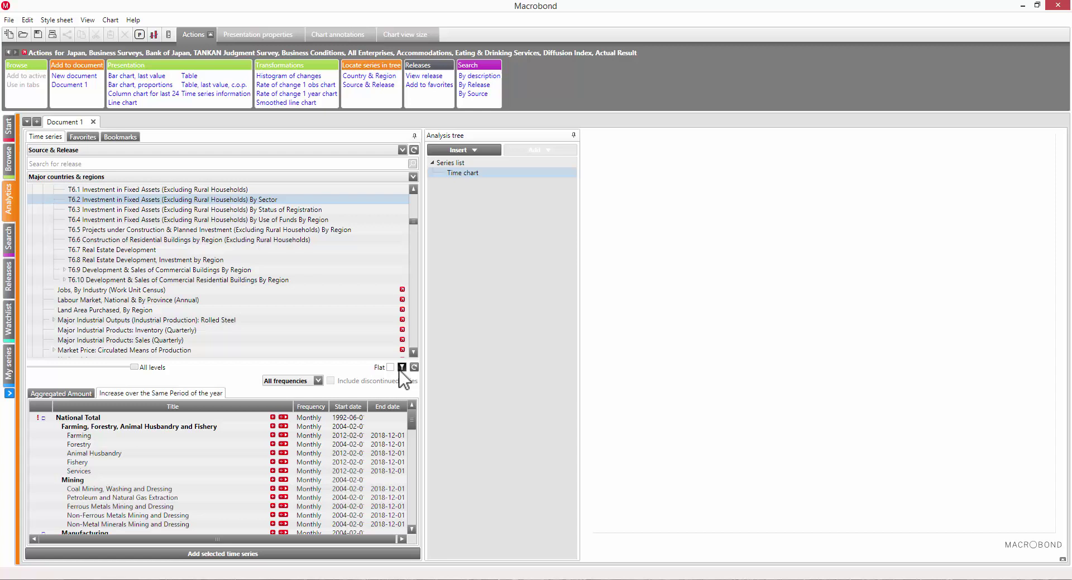
left_click(318, 381)
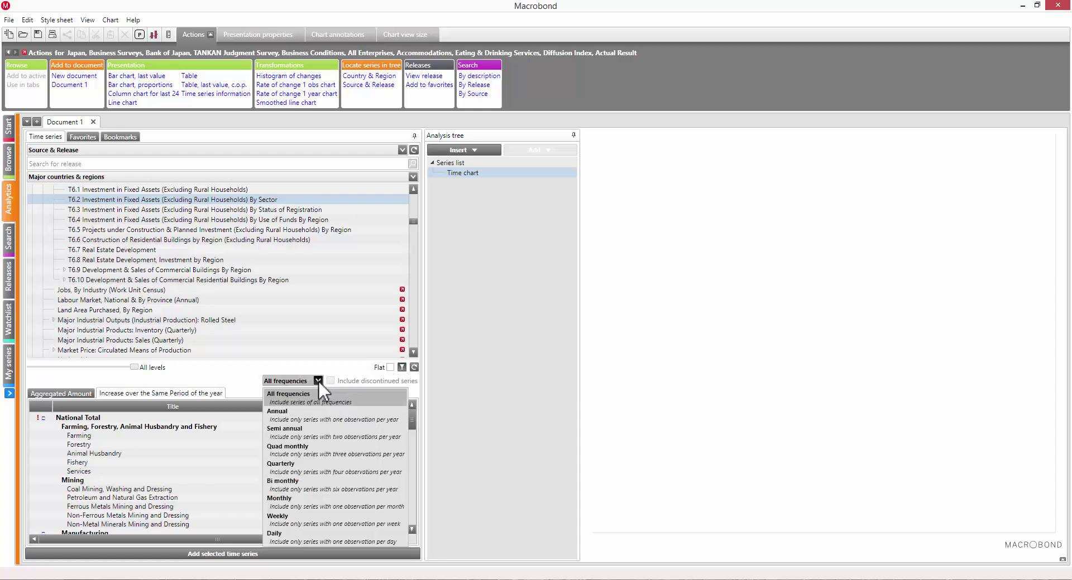
left_click(318, 381)
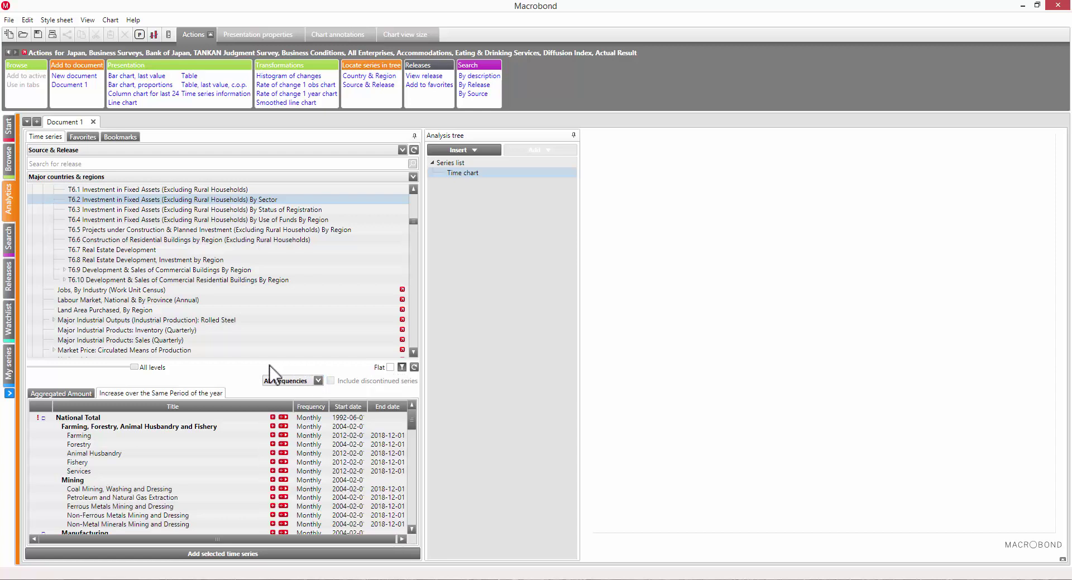
mouse_move(136, 369)
left_mouse_down()
mouse_move(49, 370)
mouse_move(118, 371)
left_mouse_up()
key("F1")
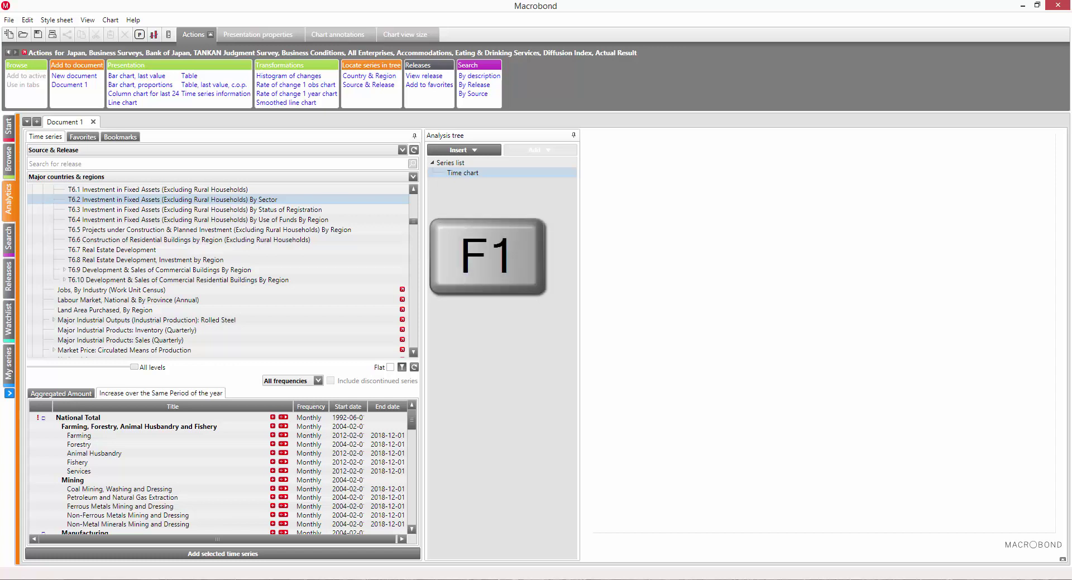